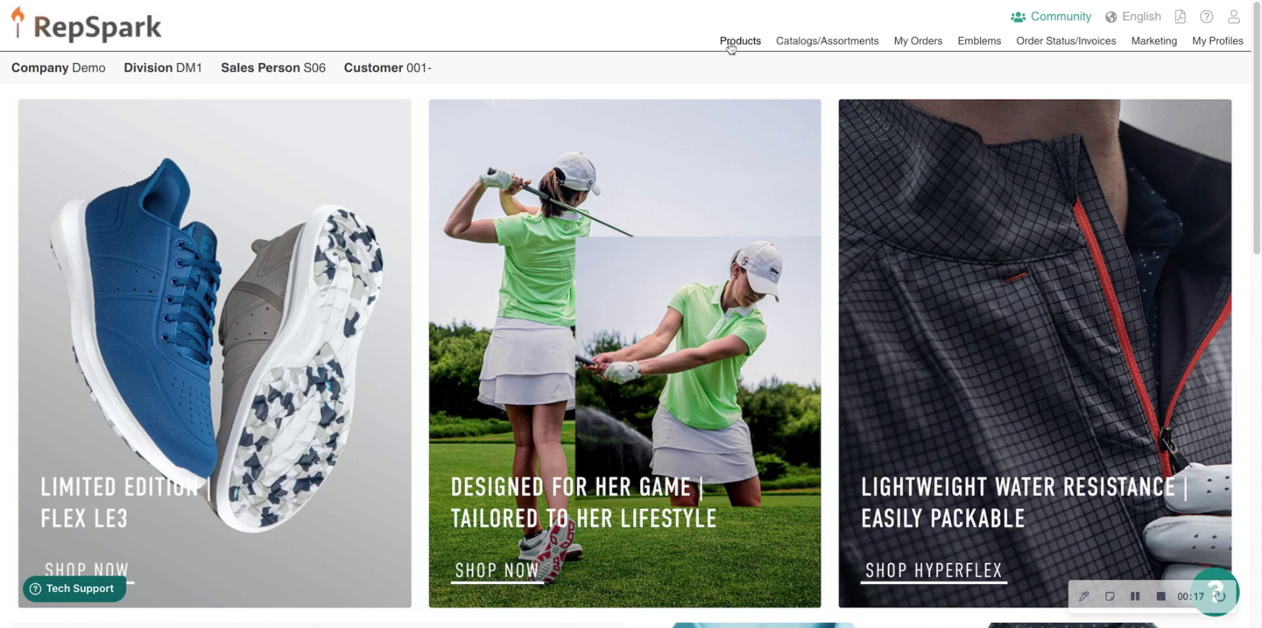
Start a new order from the Products catalogue with purchase order PO 123 and save it
click(731, 43)
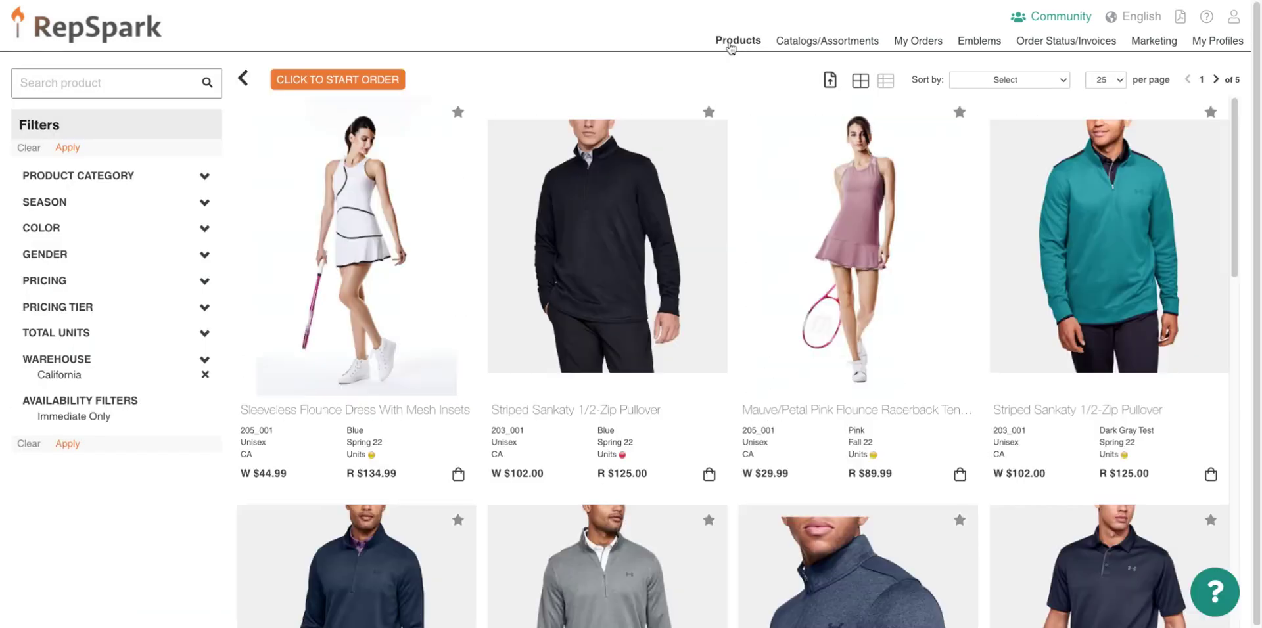
click(328, 83)
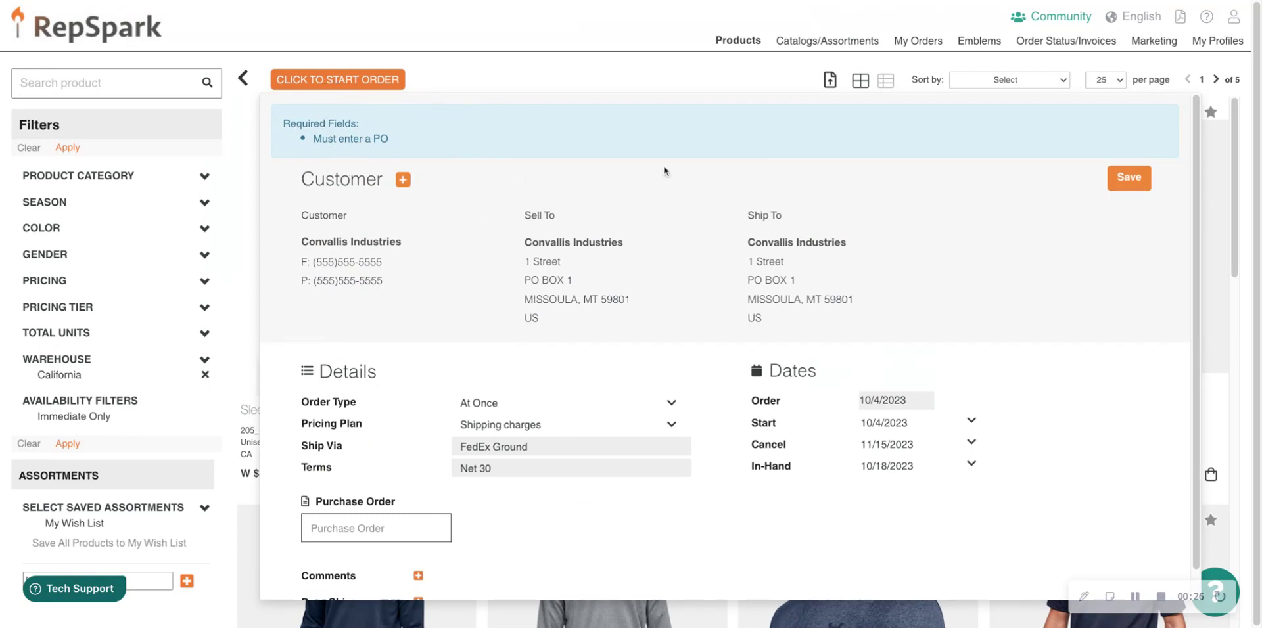
click(353, 532)
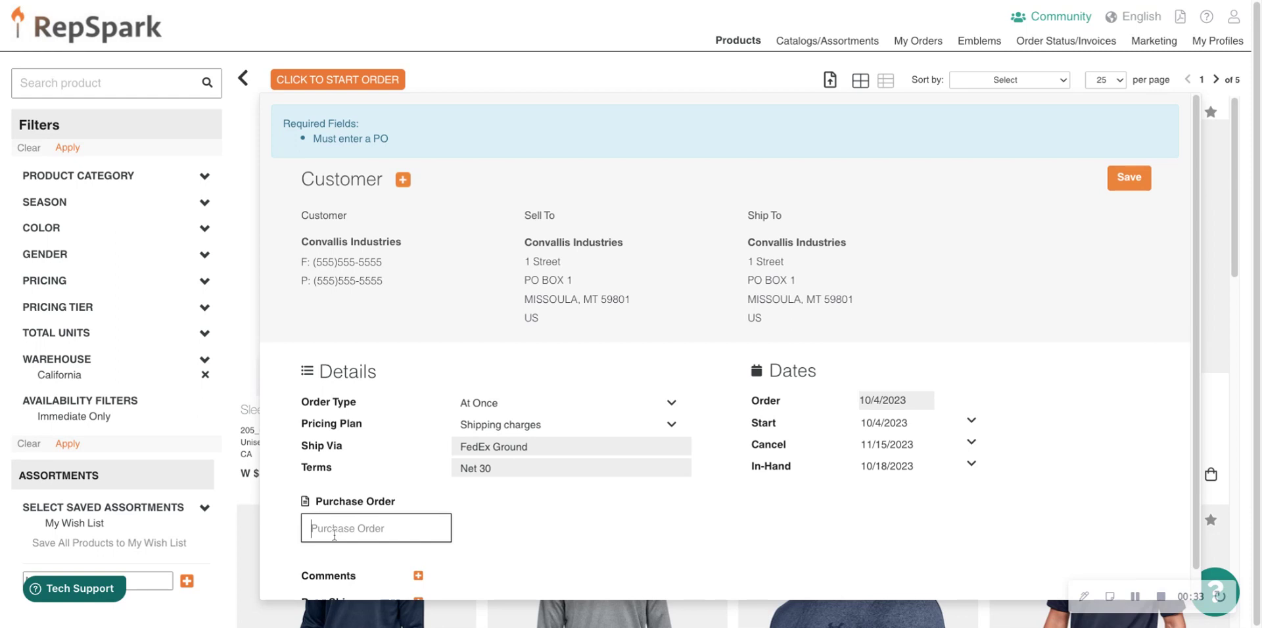
text(PO 123)
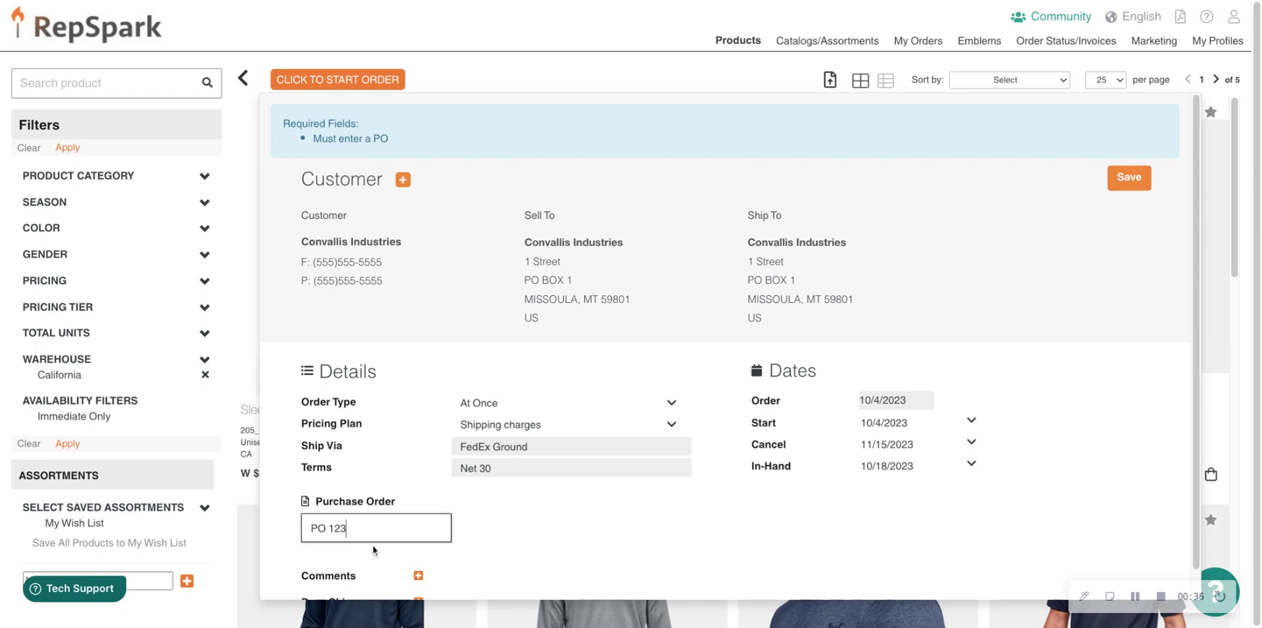
click(1130, 179)
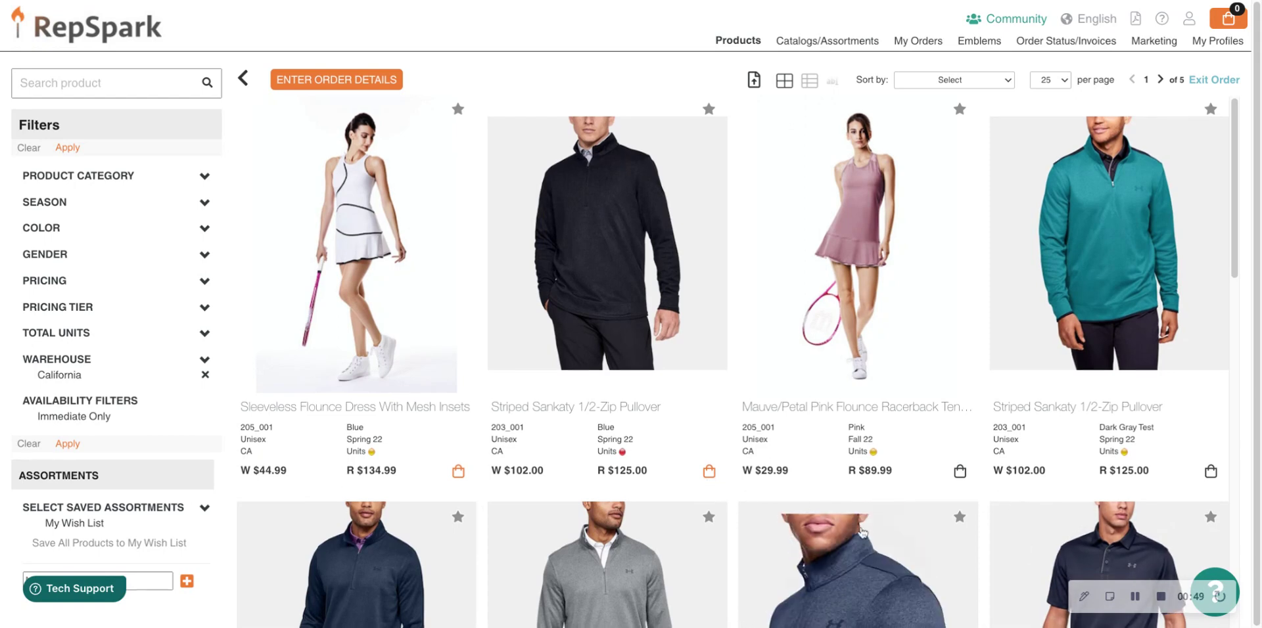
Browse the product grid and add the Maroon pullover to the cart
scroll(532, 519, down, 1)
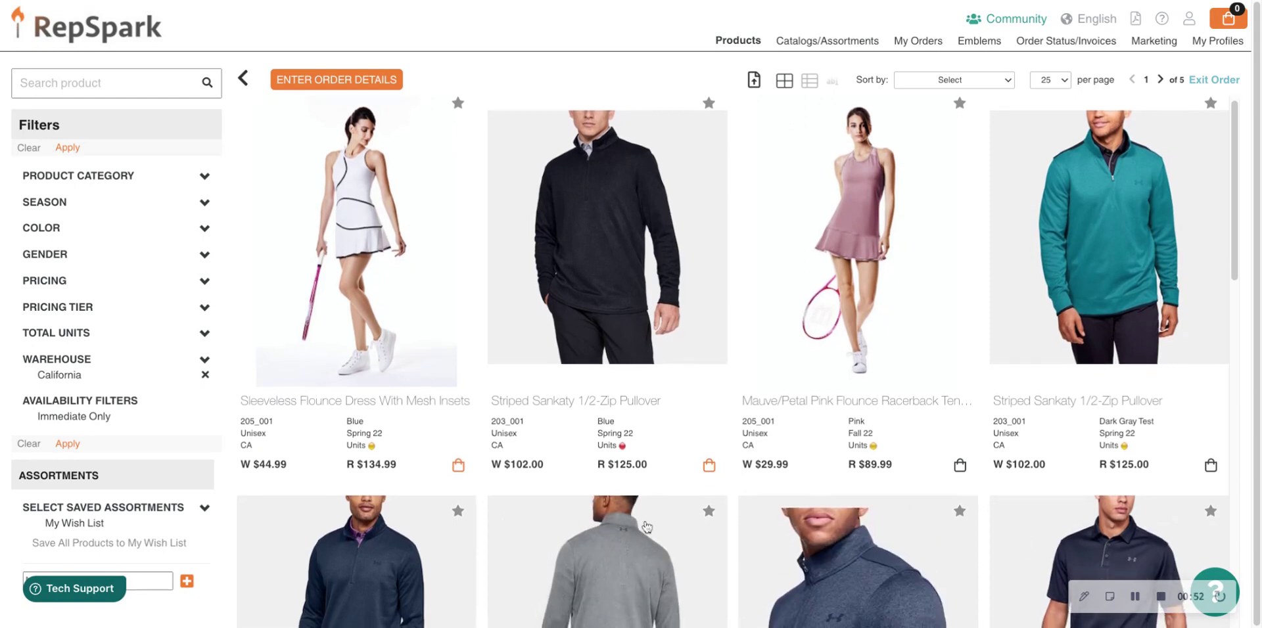
scroll(703, 511, down, 8)
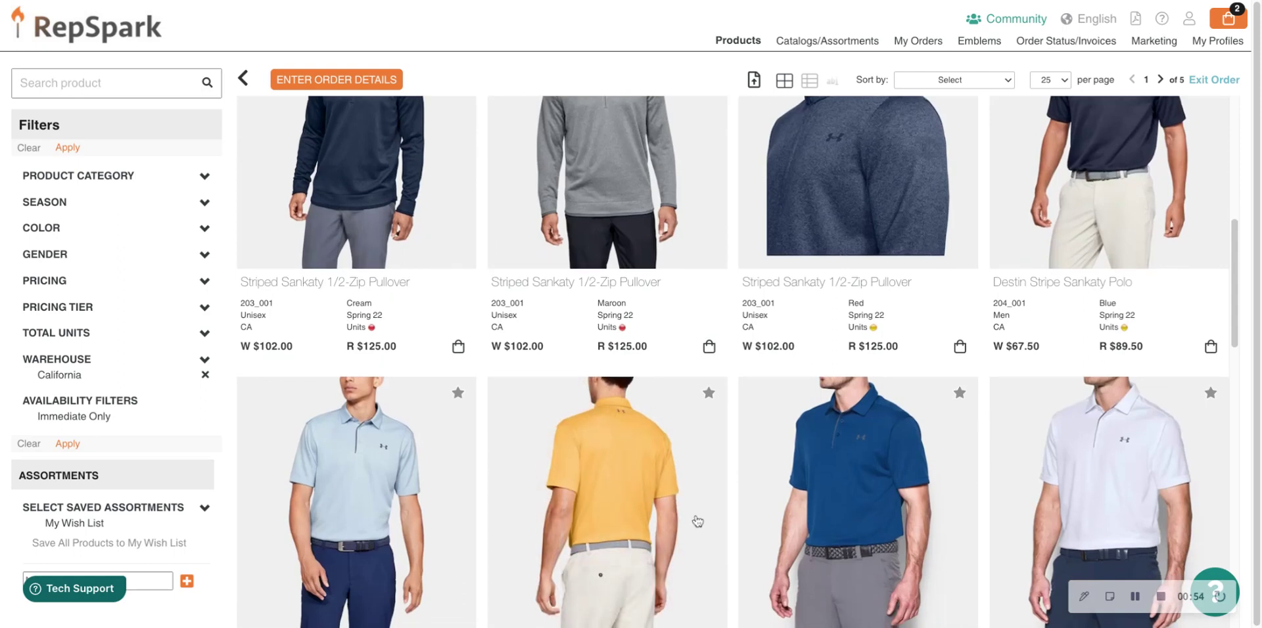
scroll(789, 427, down, 3)
scroll(826, 467, down, 5)
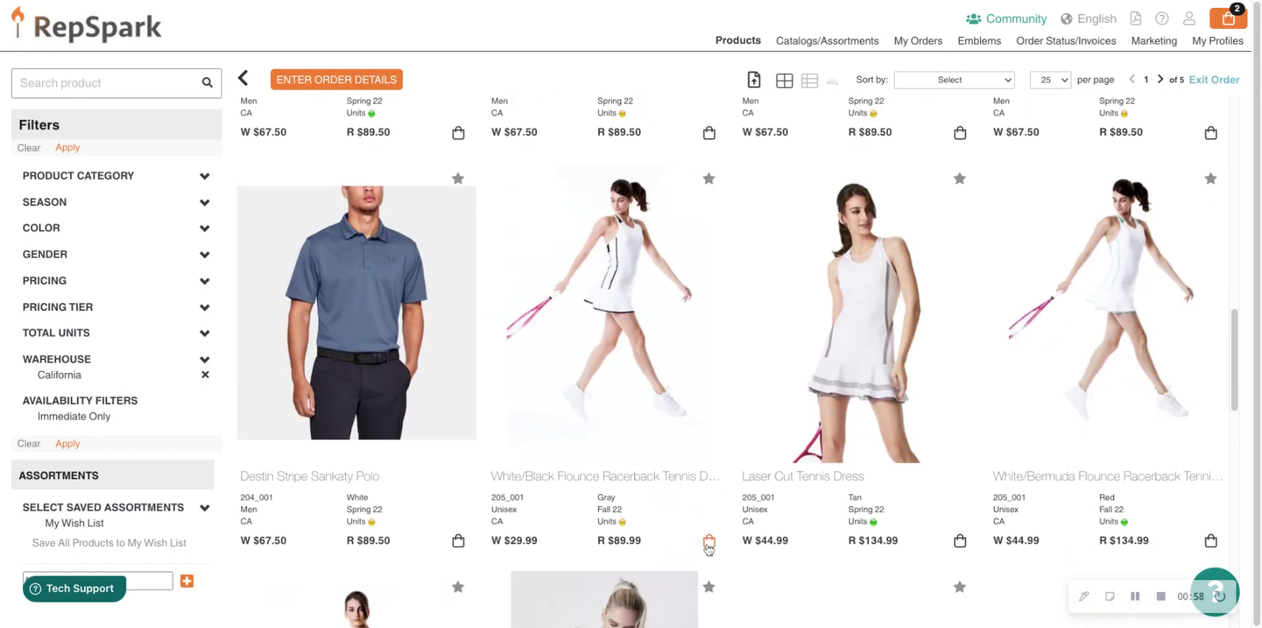
scroll(916, 465, up, 12)
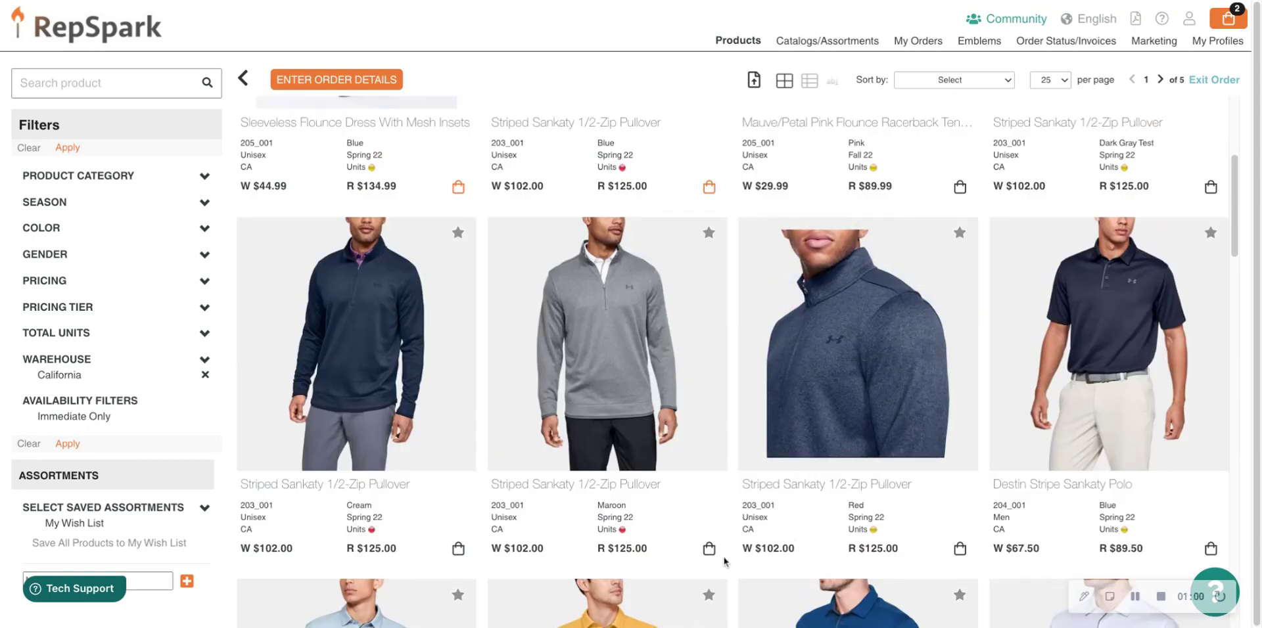
click(709, 548)
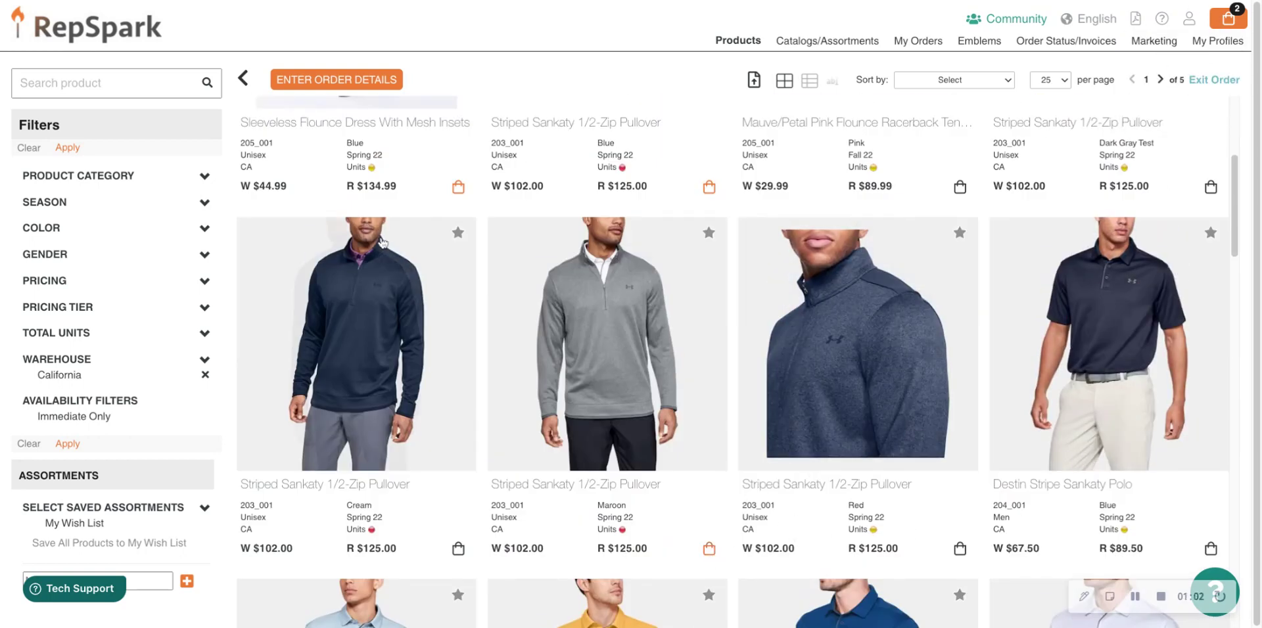
In the cart, enter dress sizes 2, 4, 4, 4, 2, 2 and 10 for the blue pullover
mouse_move(1226, 23)
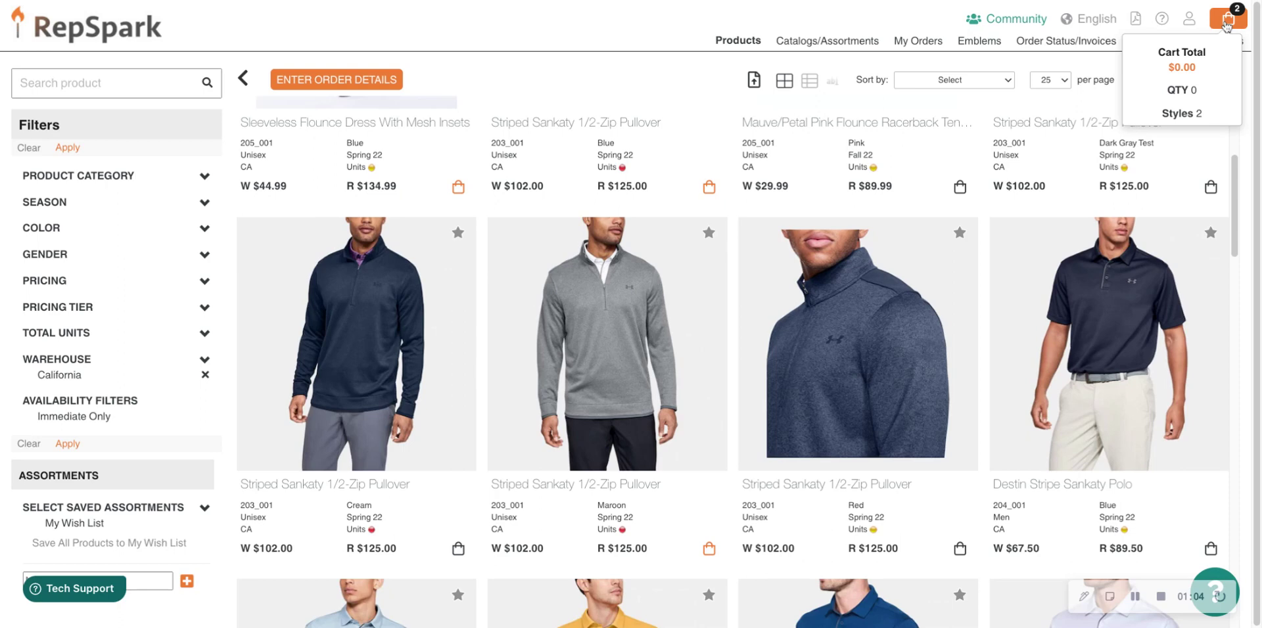
click(1226, 24)
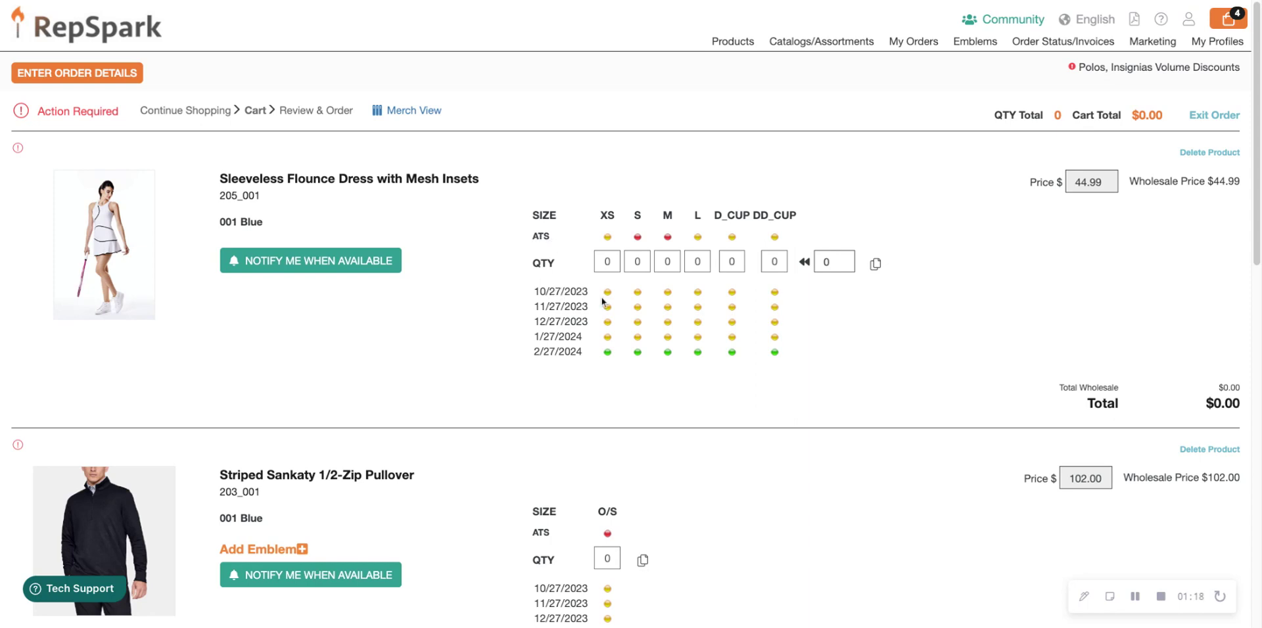
click(607, 263)
text(2)
click(637, 263)
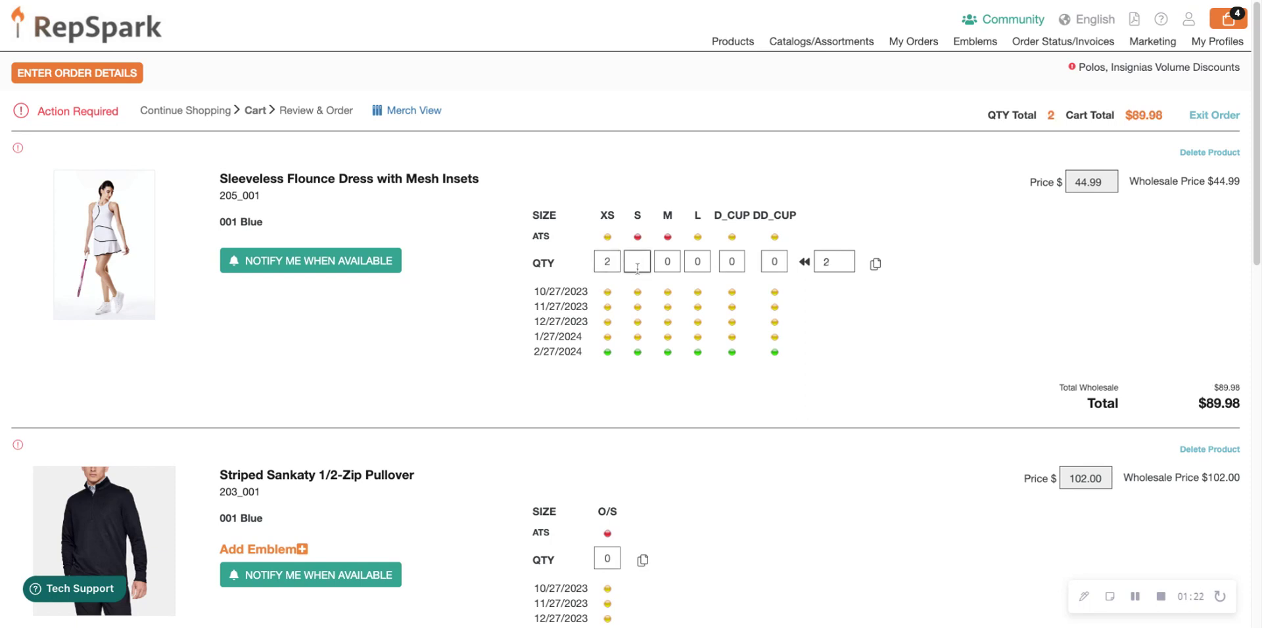
text(4)
click(667, 263)
text(4)
click(698, 263)
text(4)
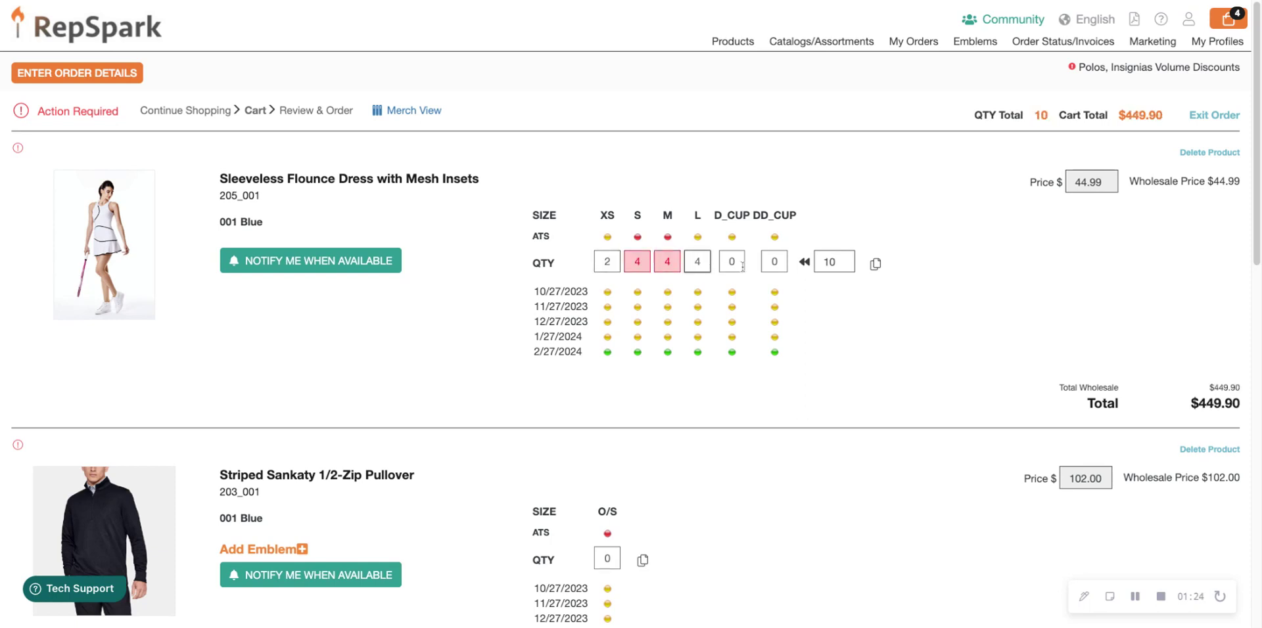
click(742, 266)
text(2)
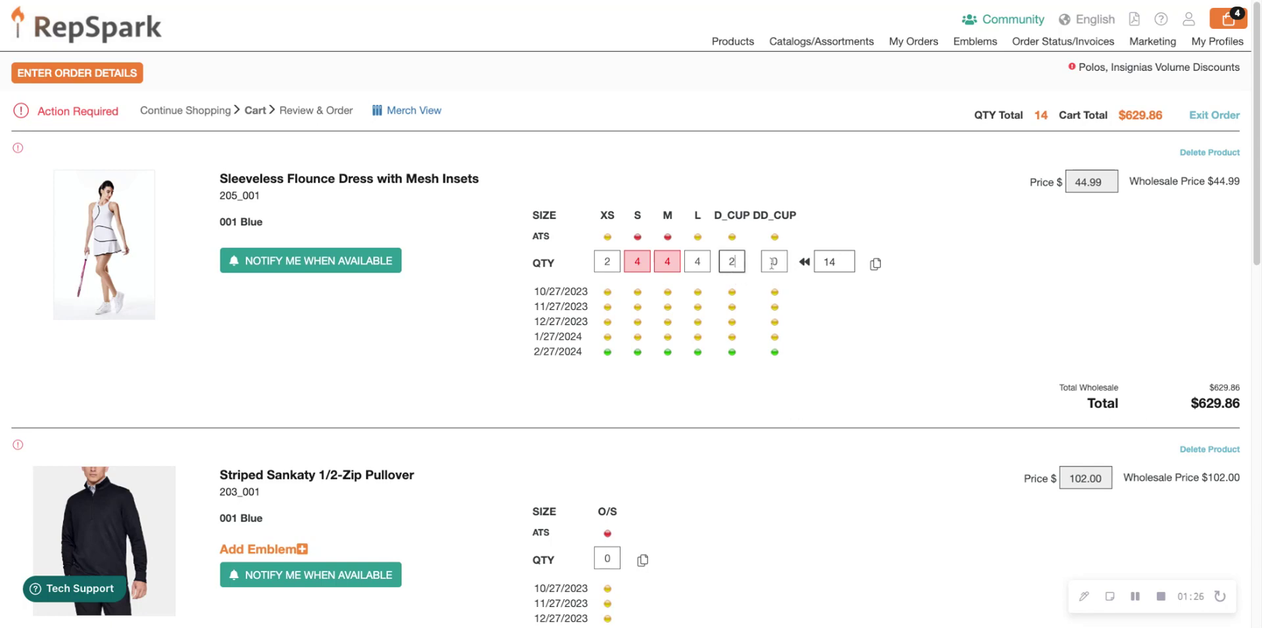
click(772, 263)
text(2)
scroll(815, 437, down, 3)
click(617, 339)
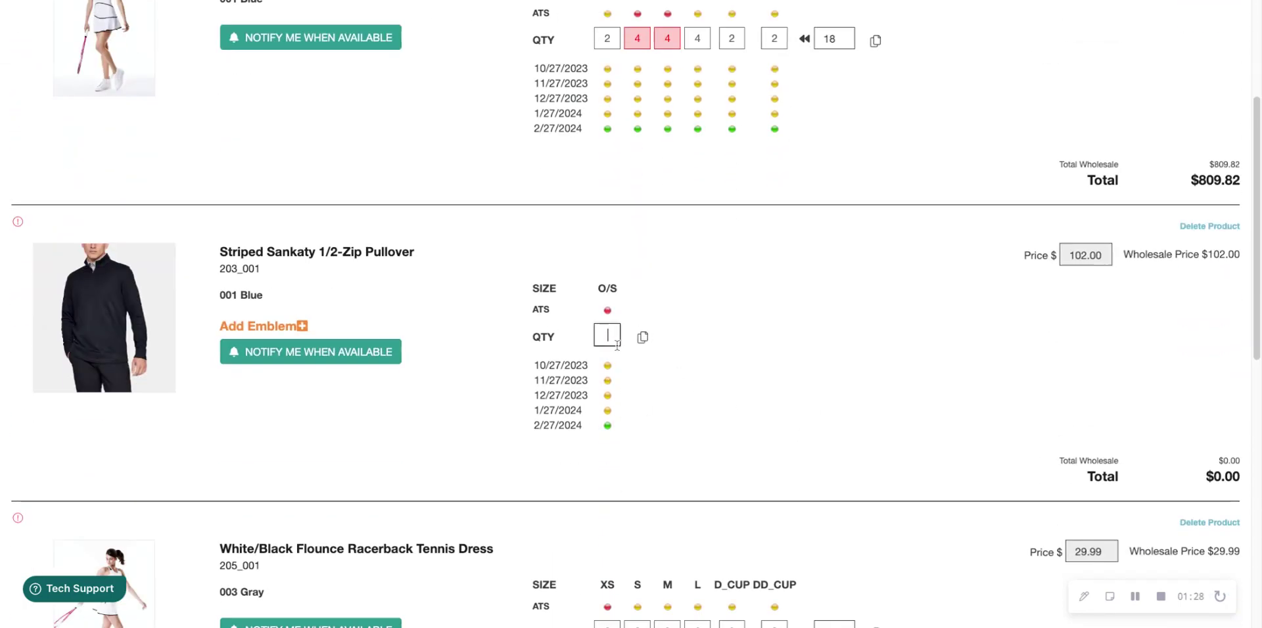
text(10)
Enter the gray tennis dress size quantities 2, 4, 4, 4, 4, 2
scroll(758, 386, down, 5)
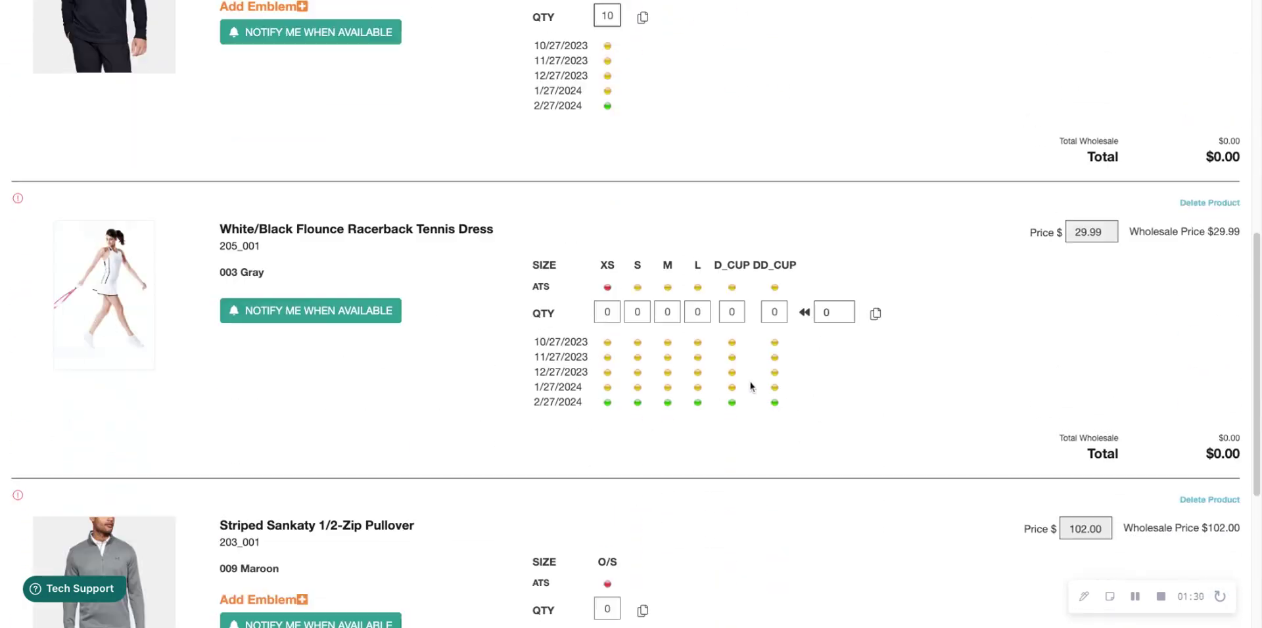
scroll(751, 387, down, 1)
click(607, 269)
text(1)
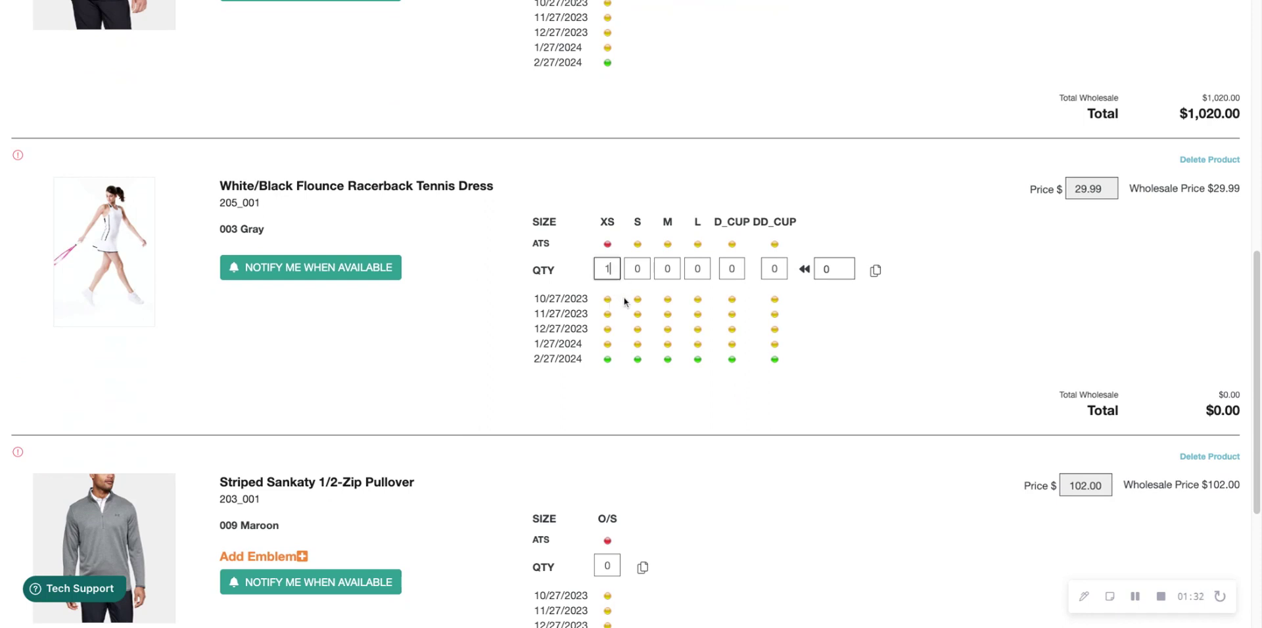
key(BackSpace)
text(2)
click(642, 269)
text(4)
click(665, 270)
text(4)
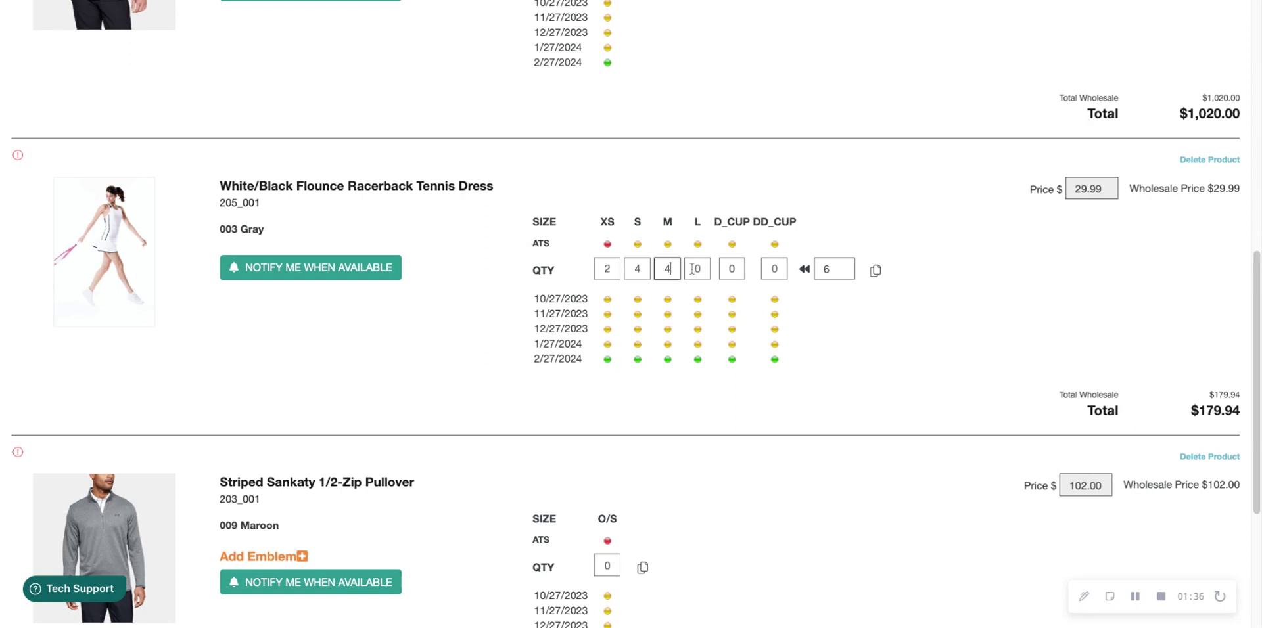
click(697, 270)
text(4)
click(732, 269)
text(4)
click(778, 270)
text(2)
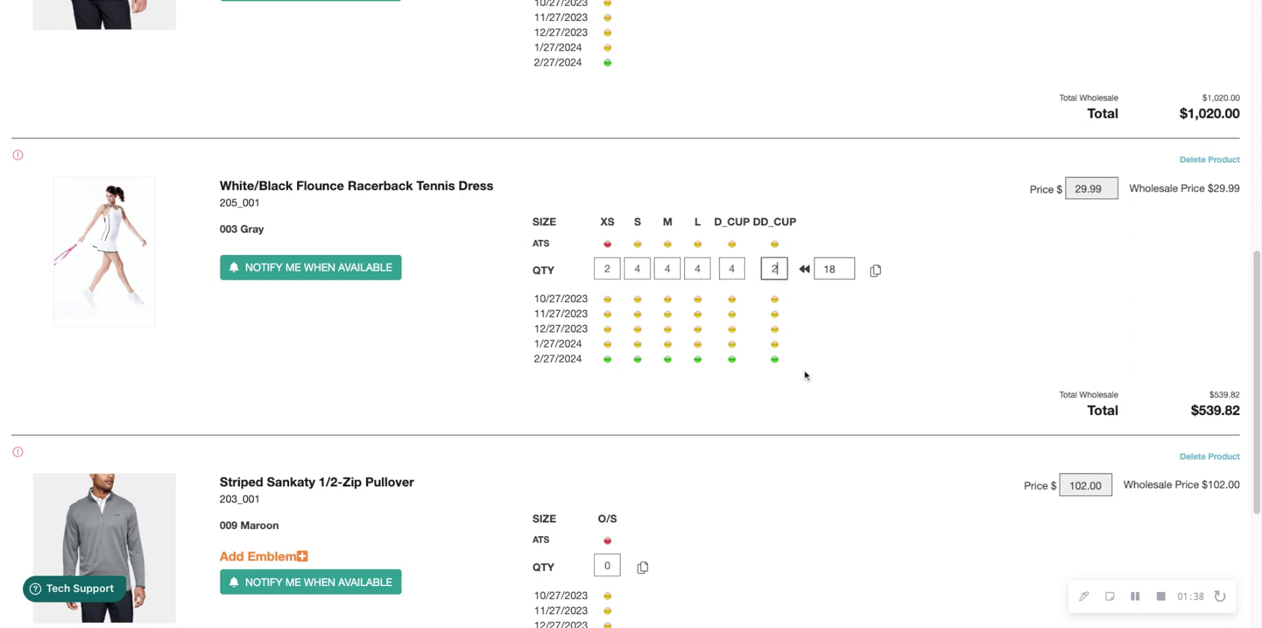
Order 5 of the maroon pullover and return to the top of the cart
scroll(740, 436, down, 4)
click(610, 305)
text(5)
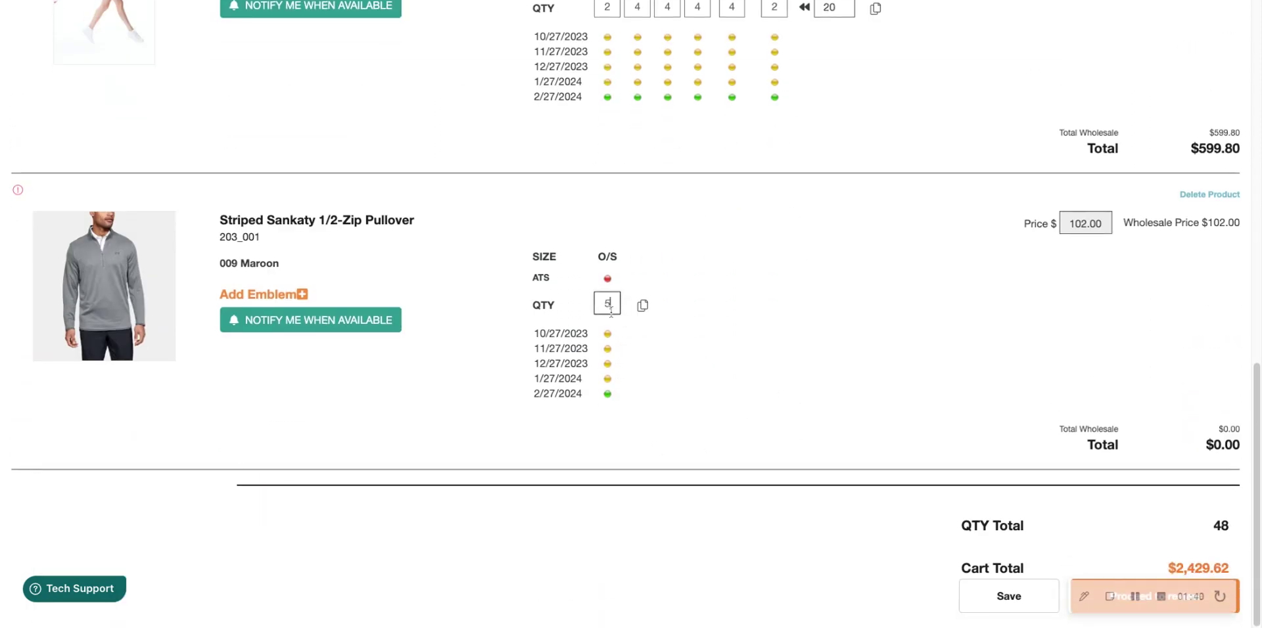
scroll(780, 301, up, 7)
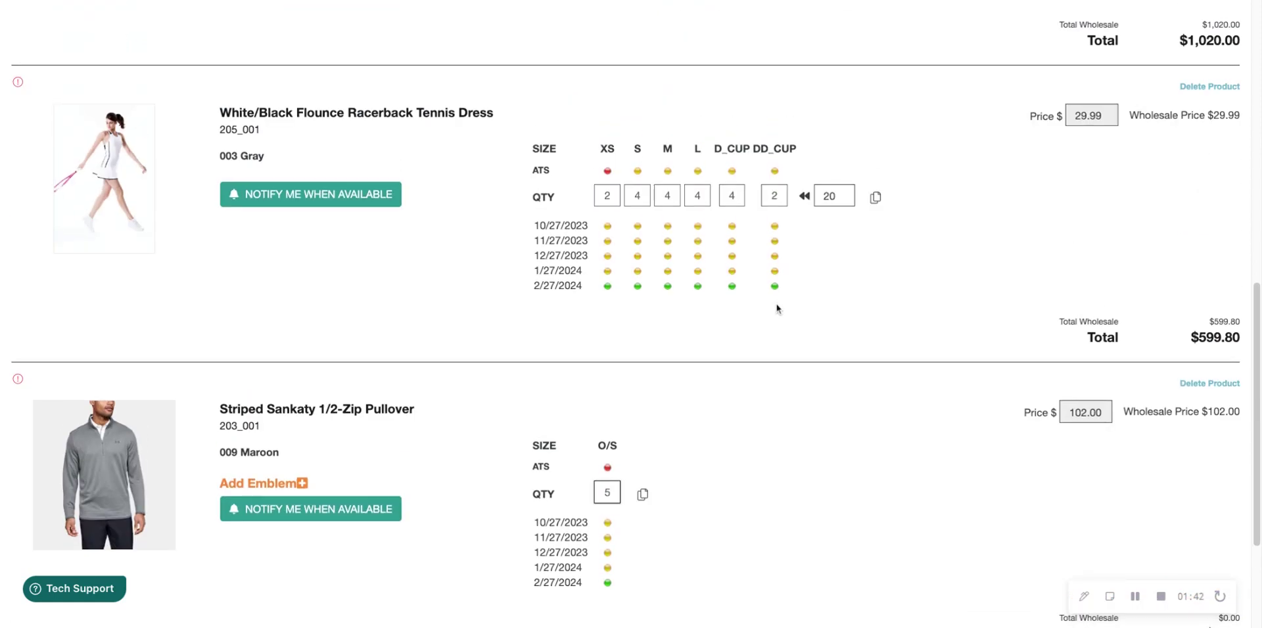
scroll(773, 315, up, 6)
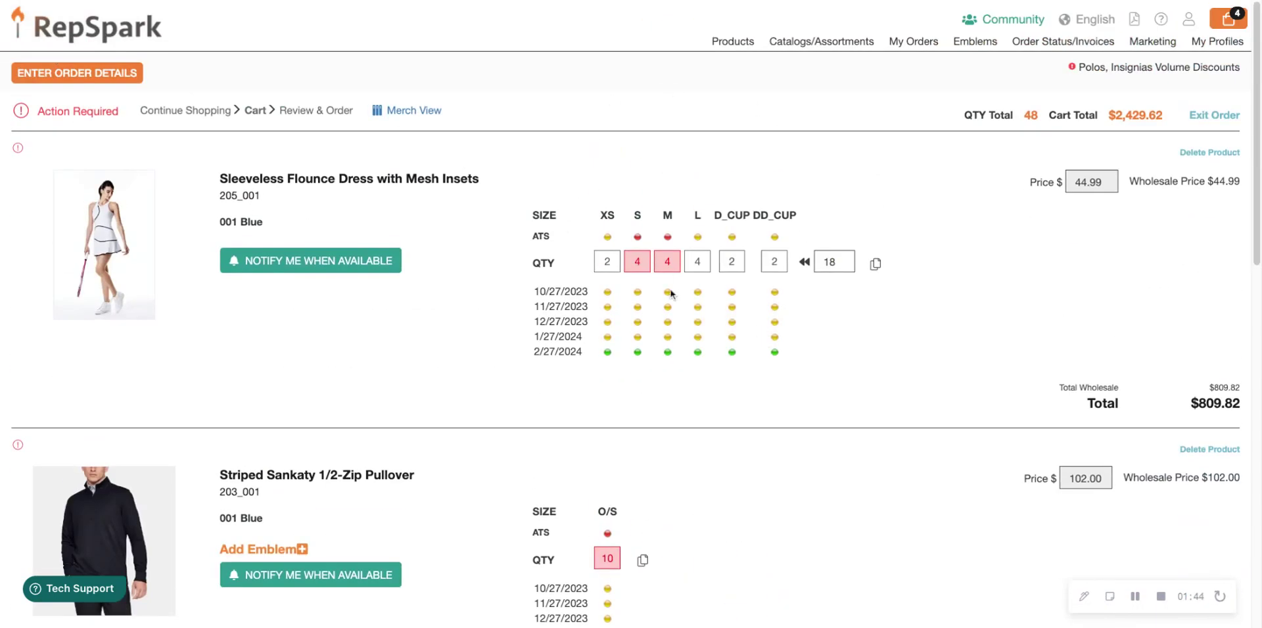
Open the Action Required validation showing the four shortfalls and the split options
click(79, 113)
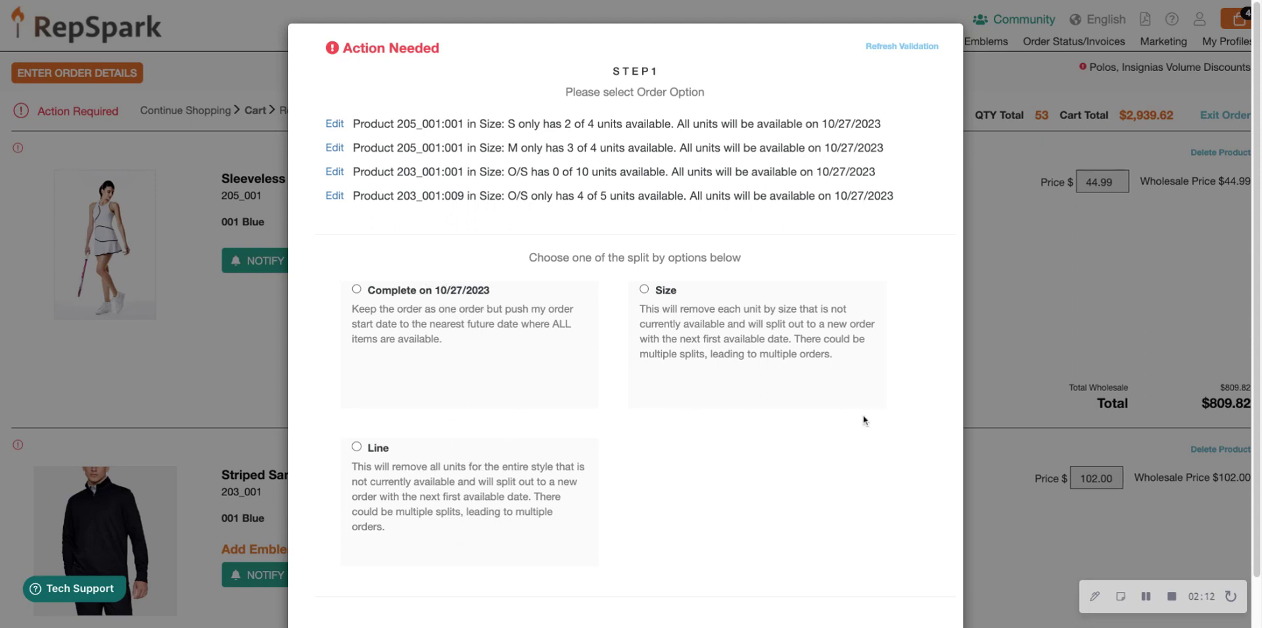
scroll(839, 451, down, 2)
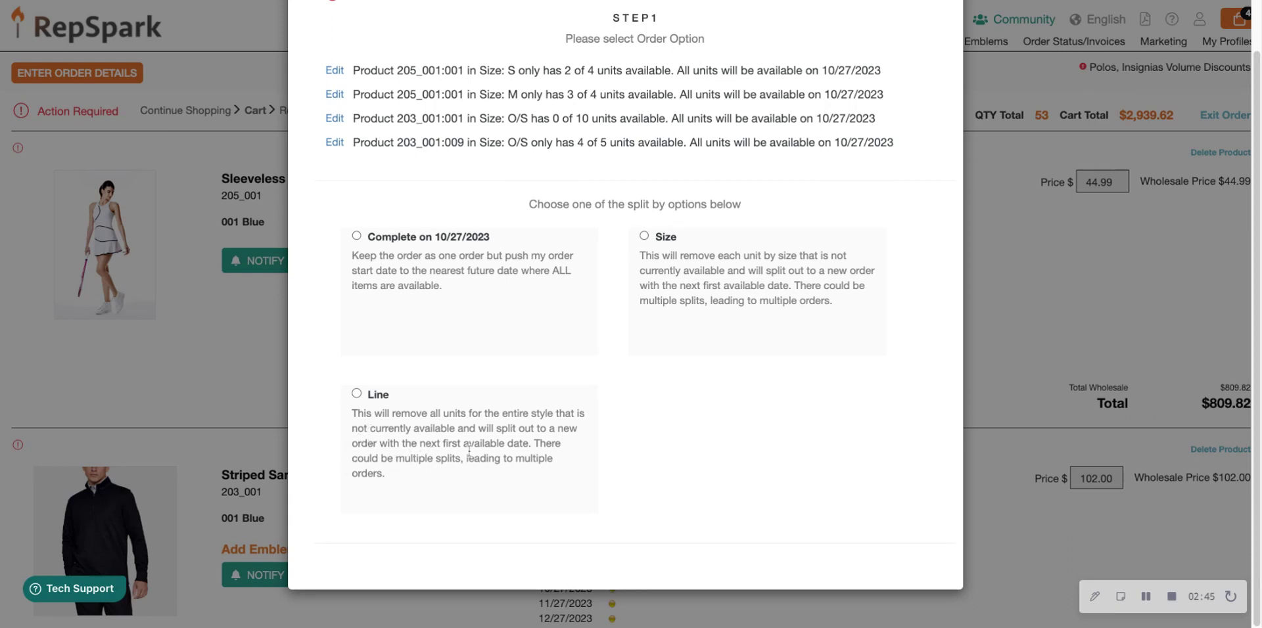
Choose the Line split option and advance to the Step 2 preview of dated shipments
click(356, 395)
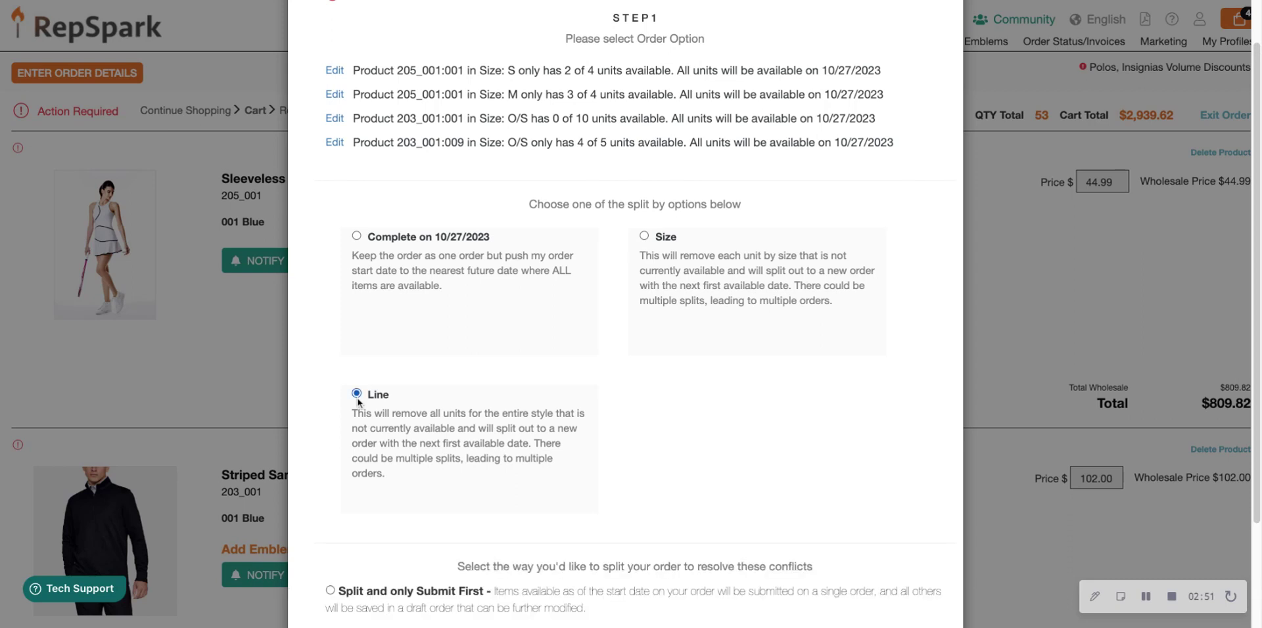
scroll(688, 502, down, 2)
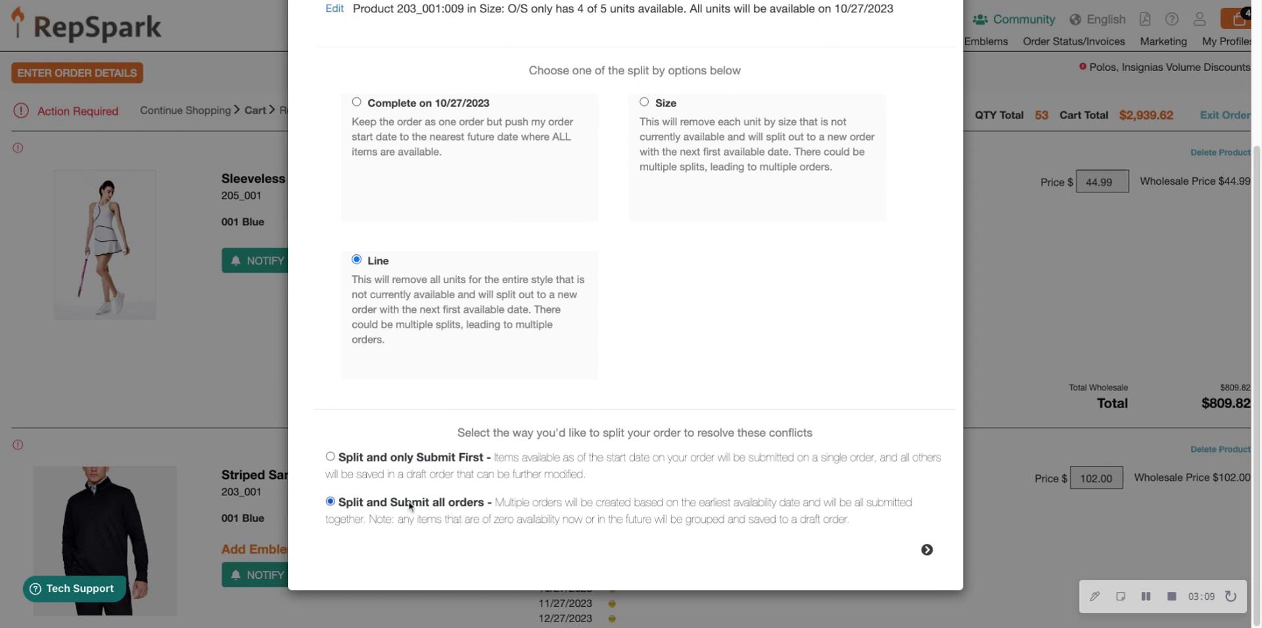
click(926, 550)
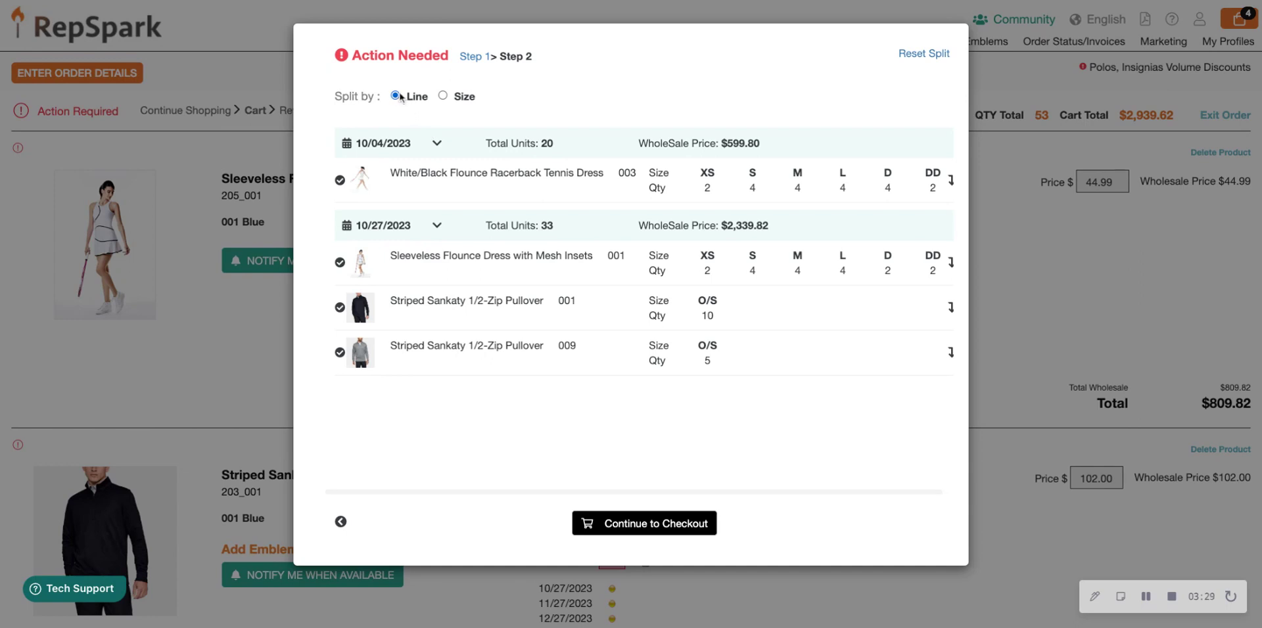
click(443, 97)
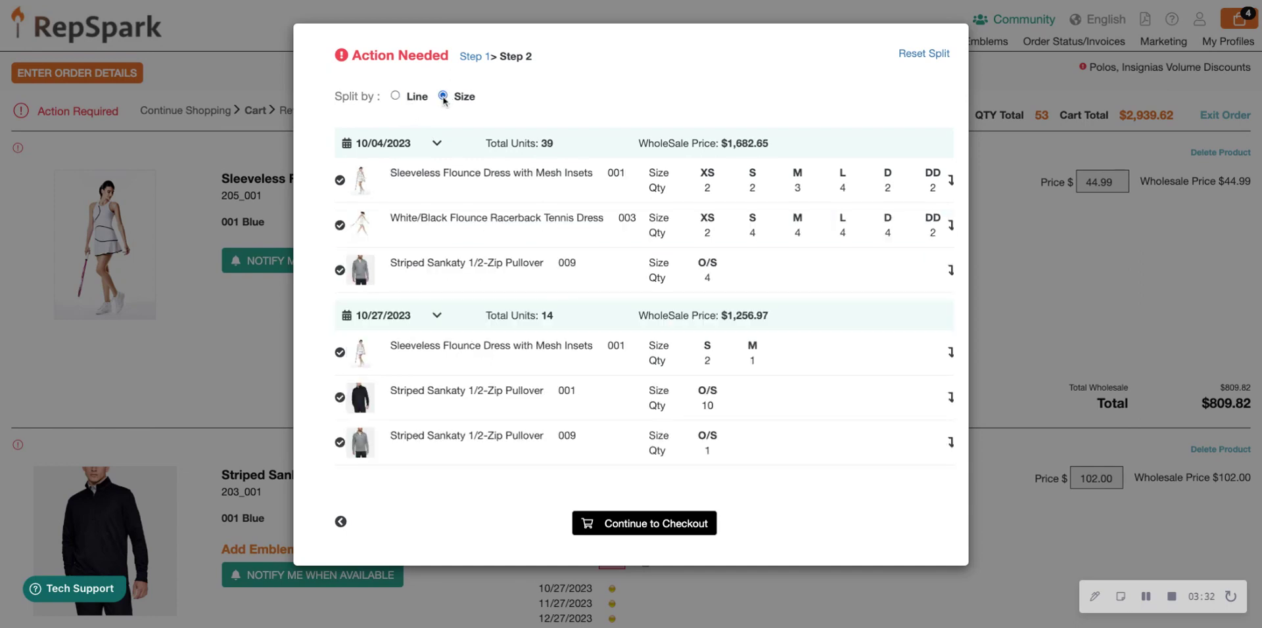
click(396, 96)
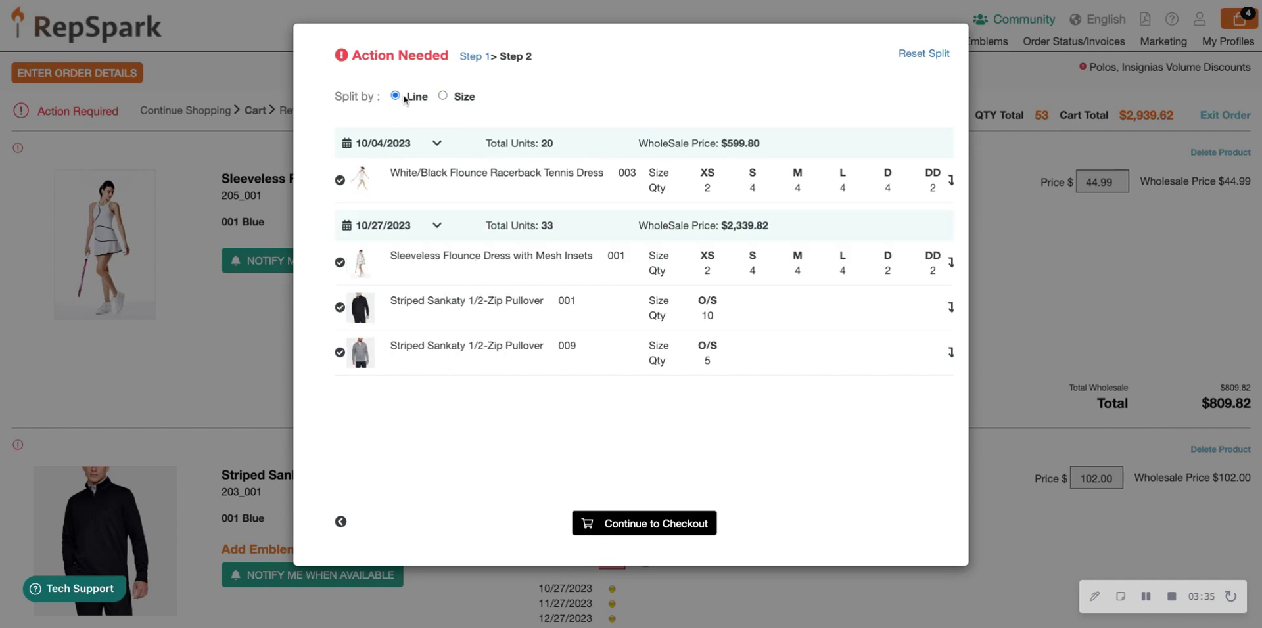
Continue to checkout and review the two draft orders totalling 43 units for $2,579.72
click(662, 525)
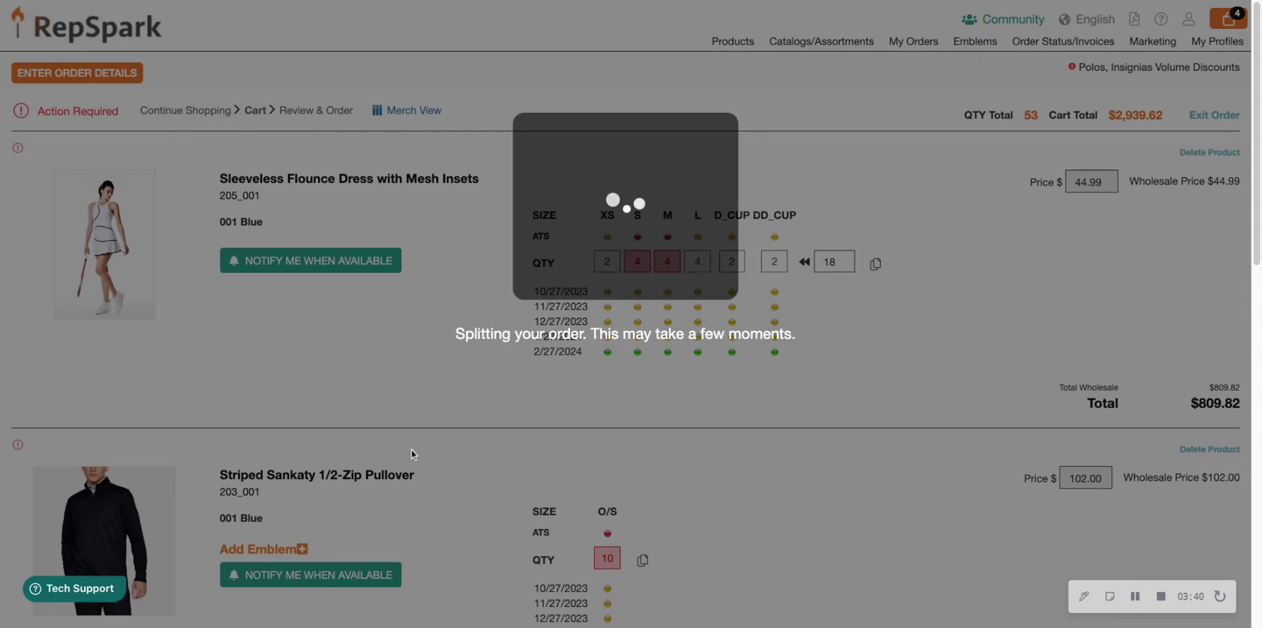
scroll(659, 479, down, 5)
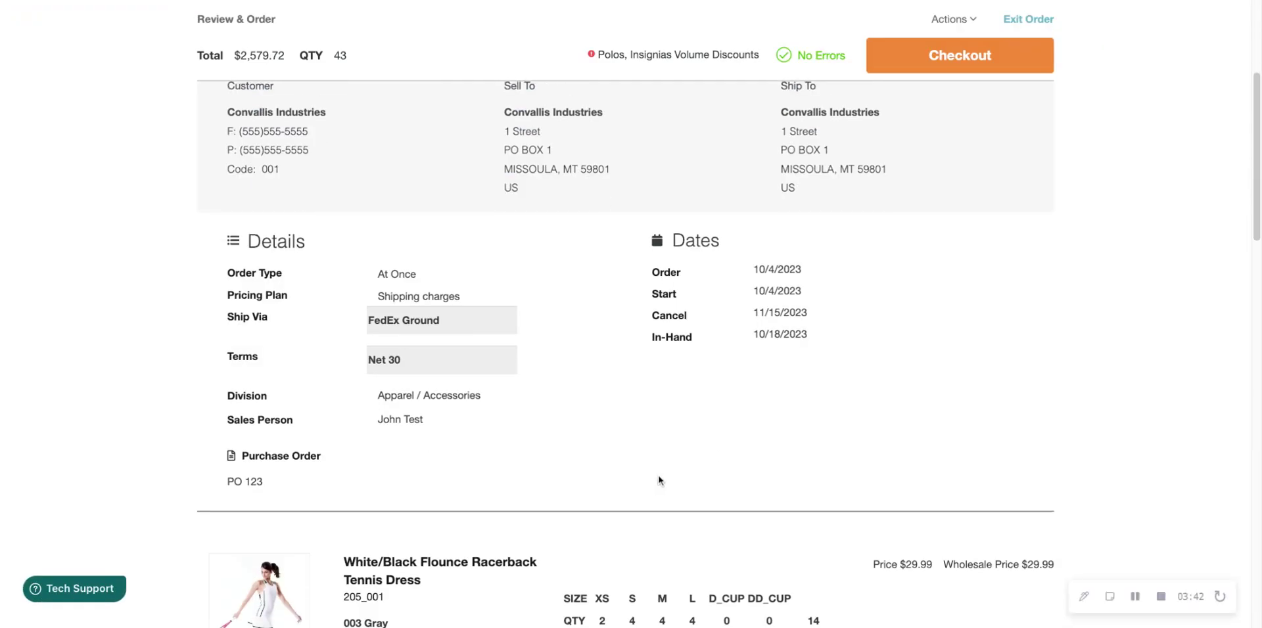
scroll(676, 513, down, 1)
scroll(692, 515, down, 4)
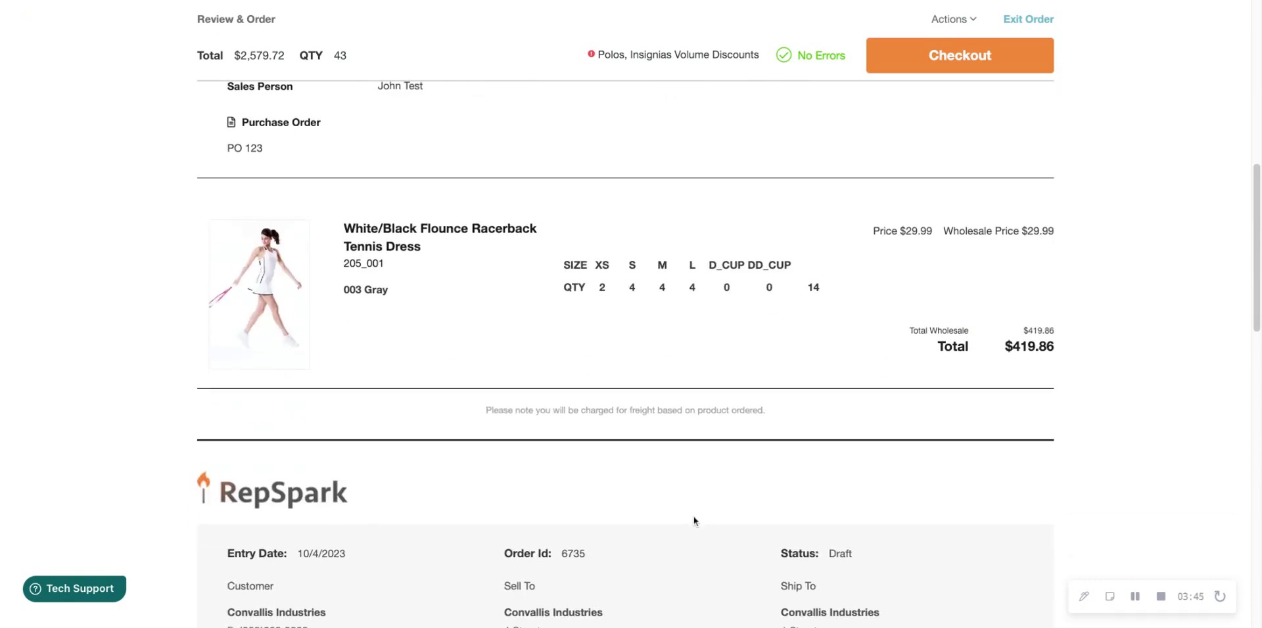
scroll(721, 475, down, 10)
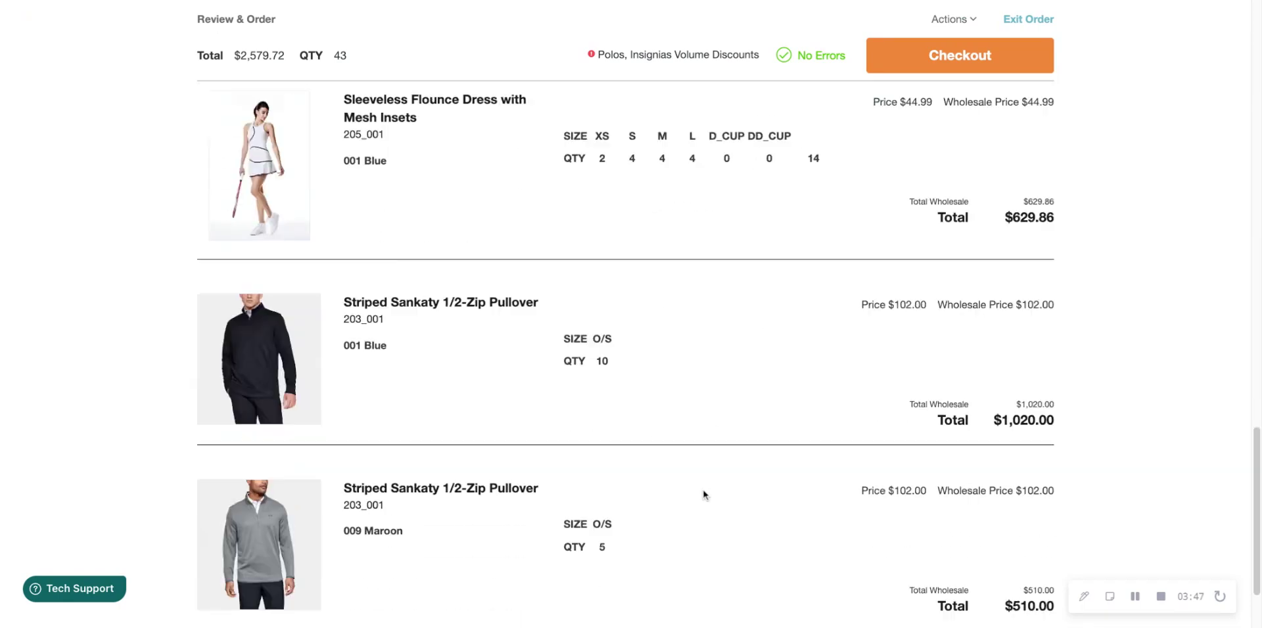
scroll(723, 510, up, 20)
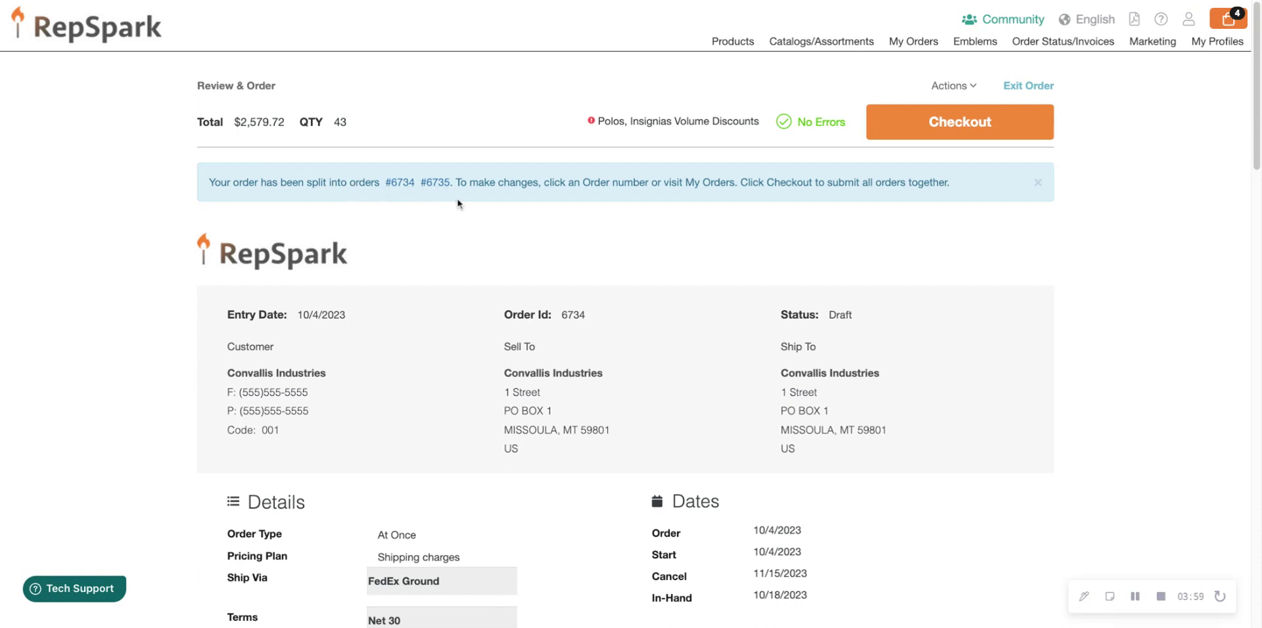
Check out and process both draft orders, 43 items for $2,579.72
click(989, 130)
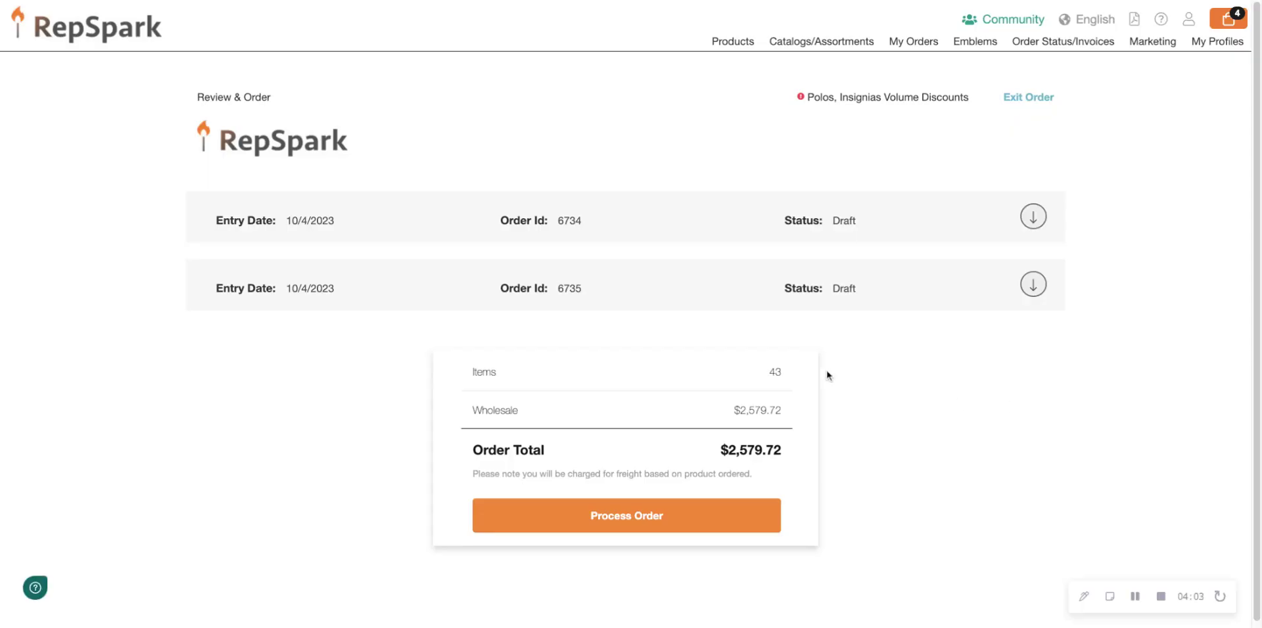
click(596, 525)
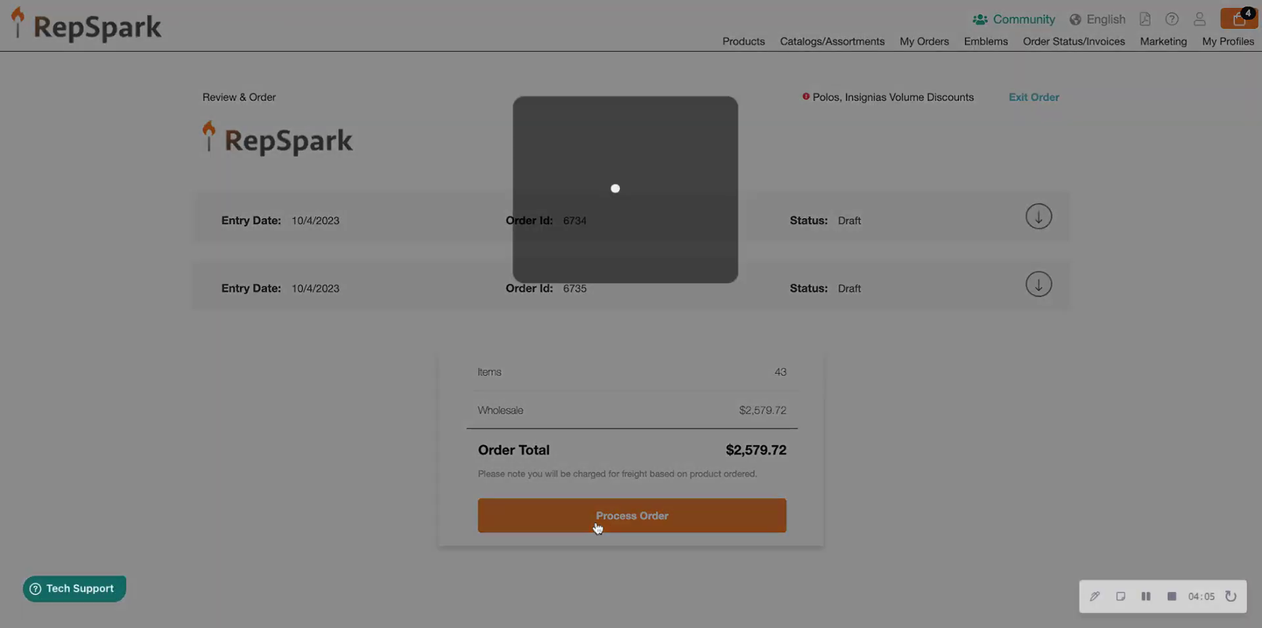